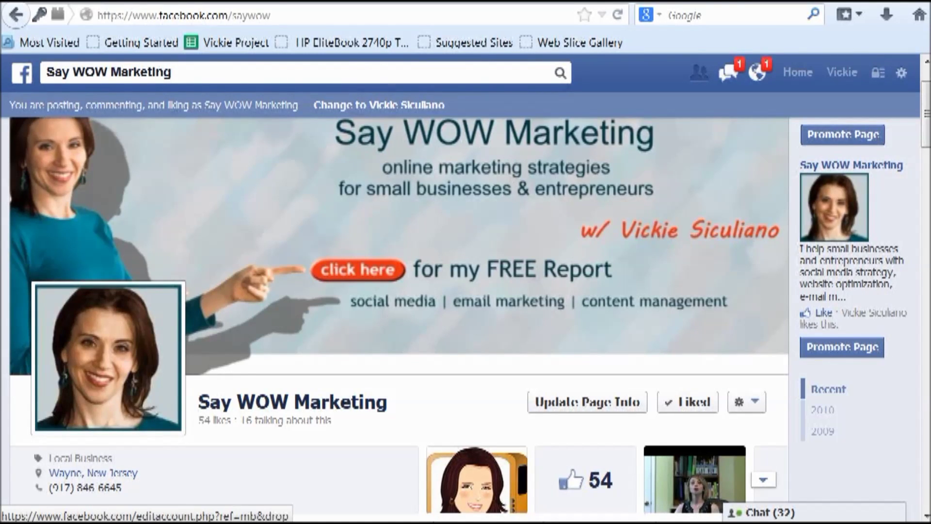
- Check the page's 'Use Facebook as' account list, then scroll down to the Friends box
left_click(901, 73)
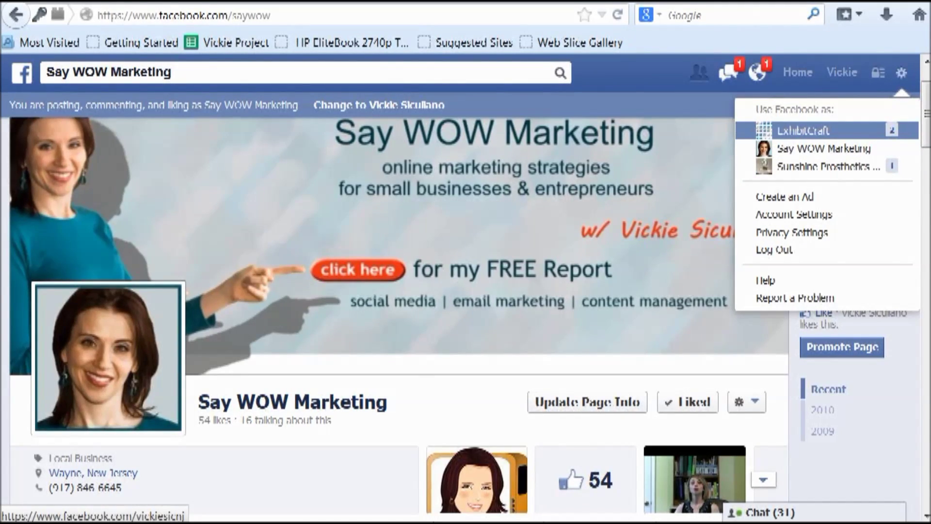
key("Escape")
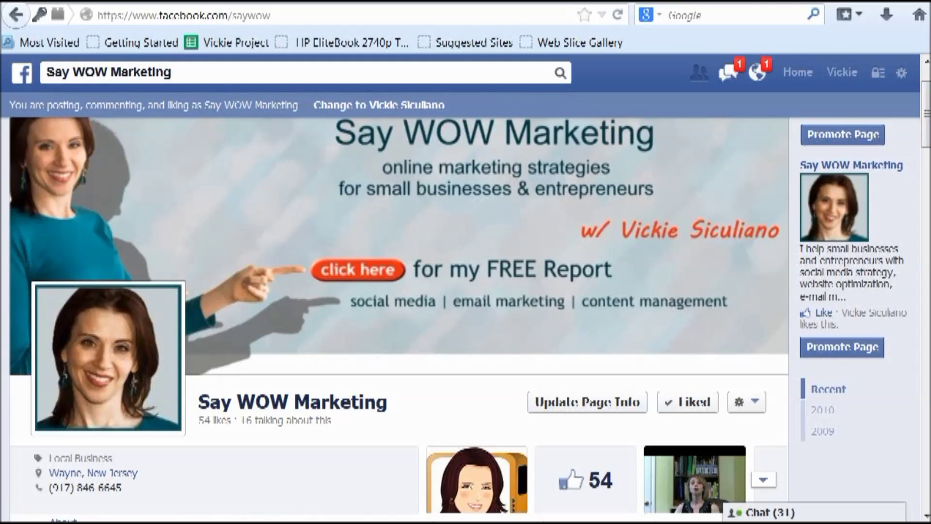
scroll(466, 320, "down", 7)
scroll(465, 320, "down", 3)
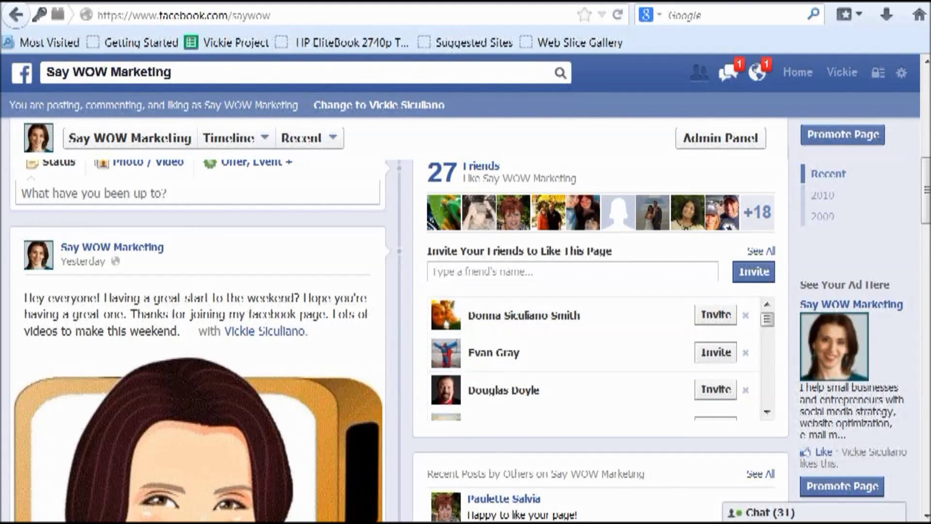
scroll(465, 320, "up", 1)
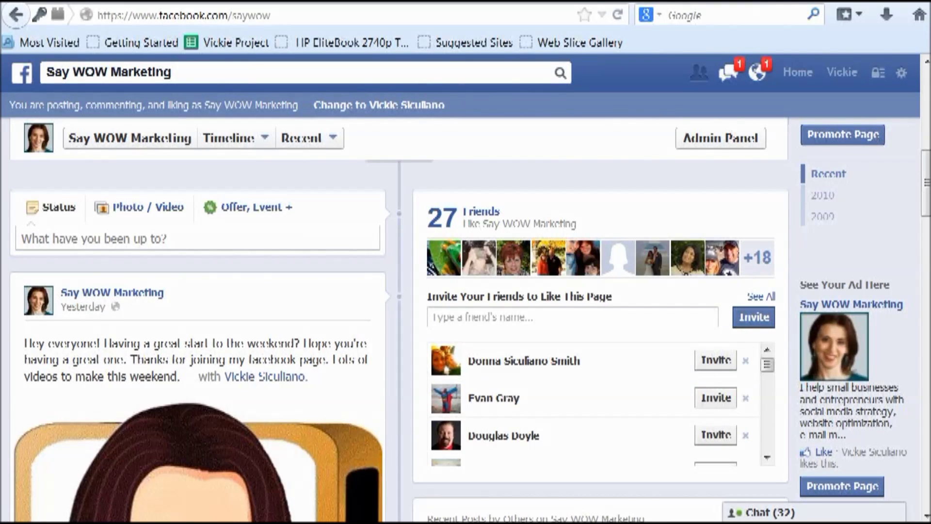
scroll(399, 320, "up", 6)
scroll(399, 320, "down", 2)
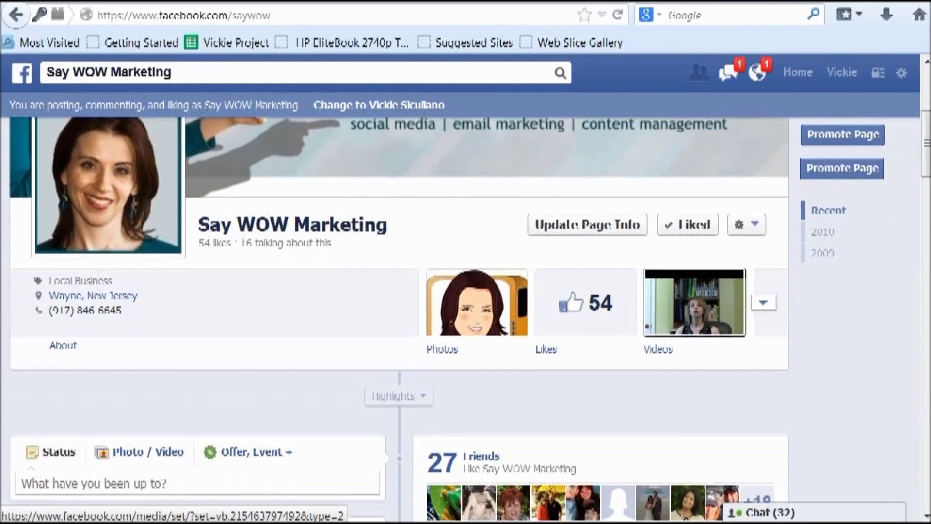
scroll(399, 320, "down", 5)
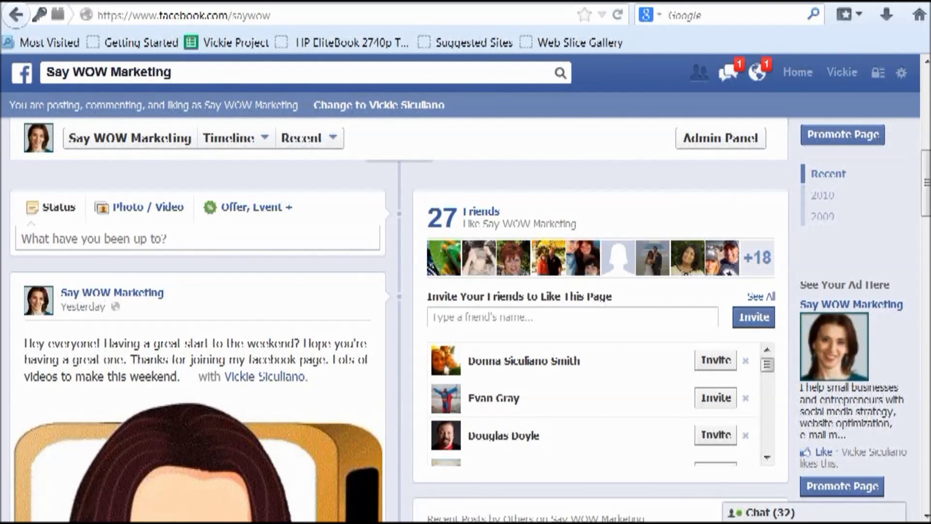
- Invite a friend, found by part of their name, to like the Say WOW Marketing page
type("debi")
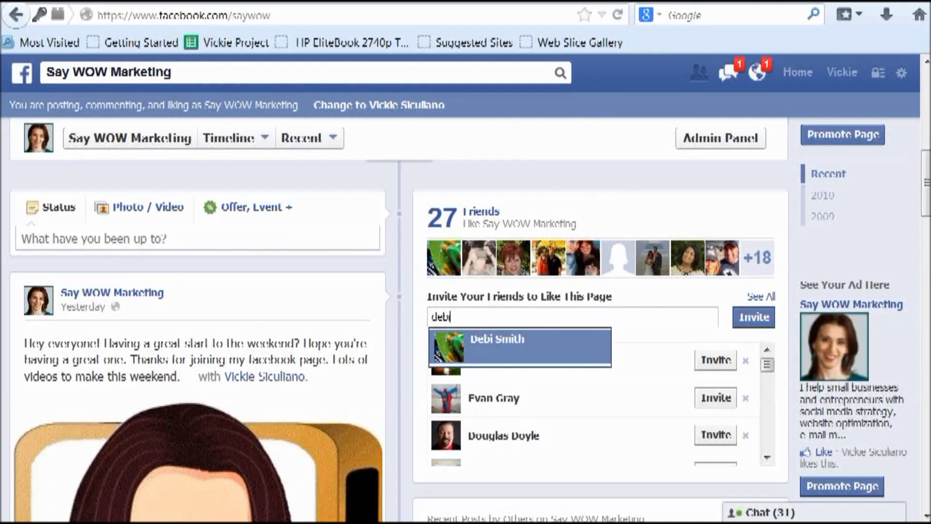
key("Return")
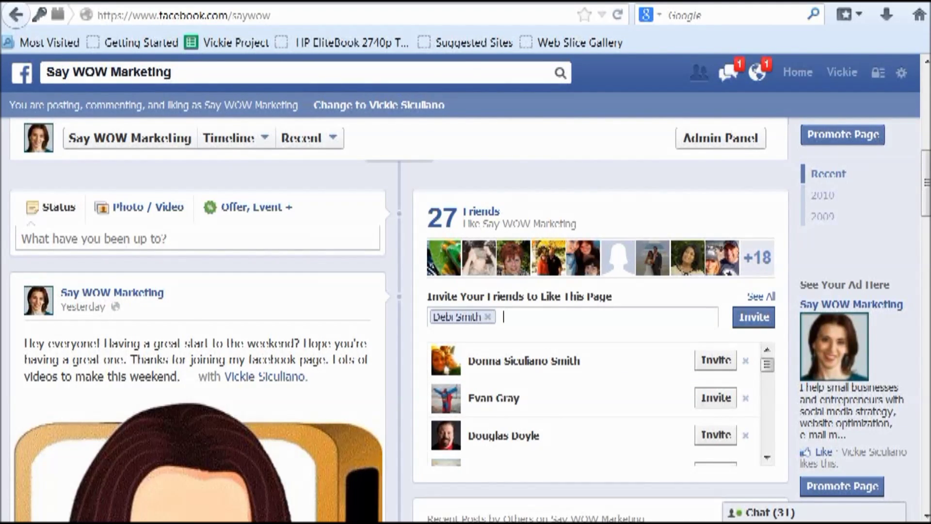
key("Return")
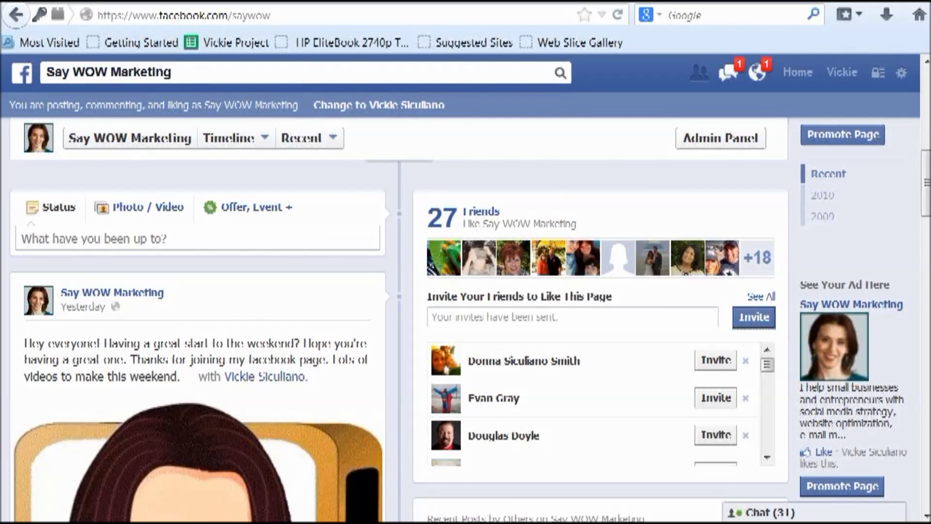
- Return to the Say WOW Marketing page header and open the gear menu beside Liked
scroll(399, 291, "up", 3)
scroll(399, 291, "up", 3)
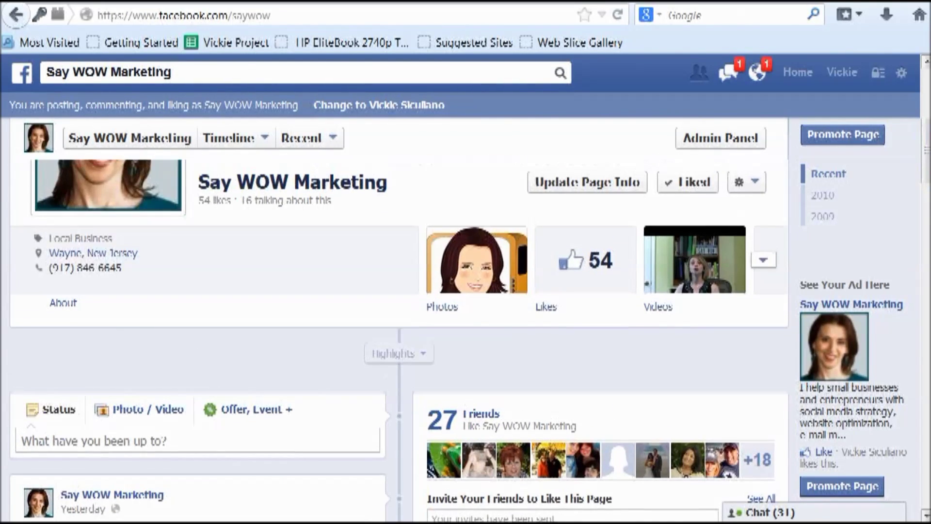
scroll(399, 291, "up", 3)
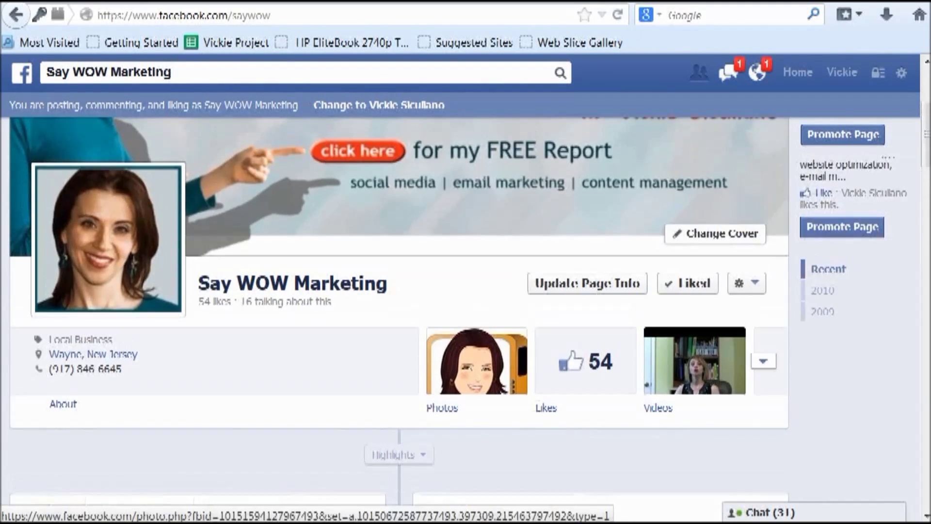
scroll(399, 291, "up", 6)
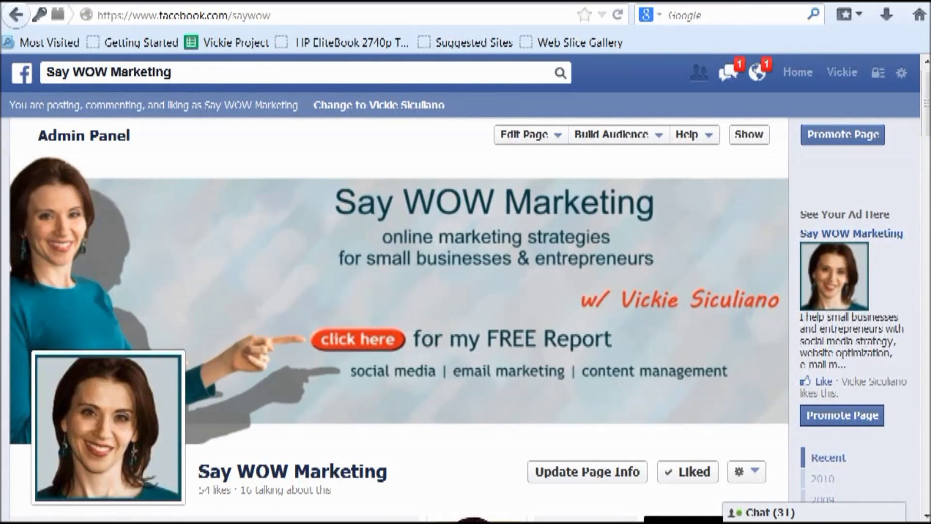
mouse_move(109, 427)
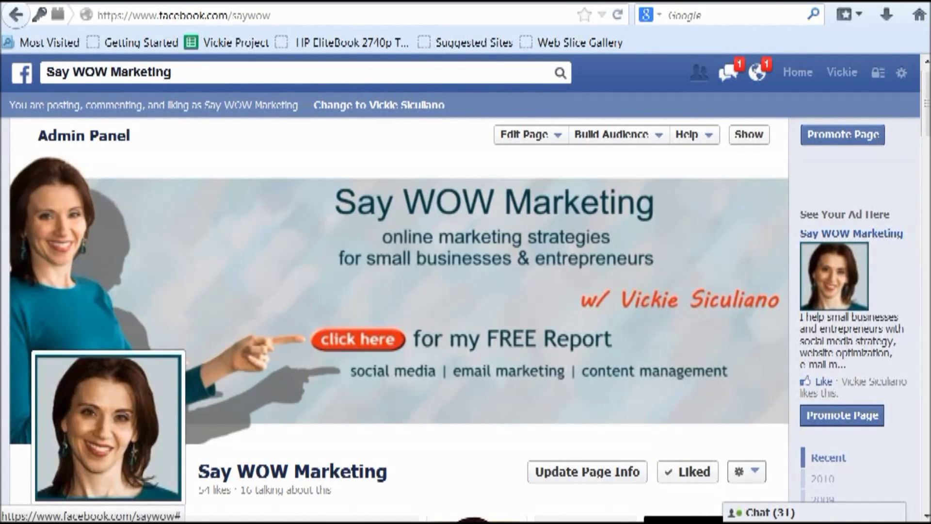
left_click(747, 471)
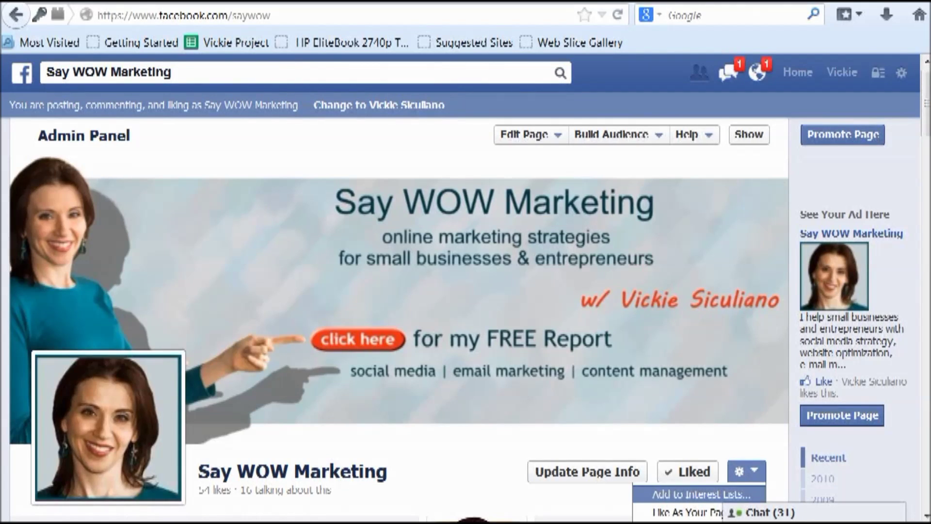
scroll(465, 320, "down", 3)
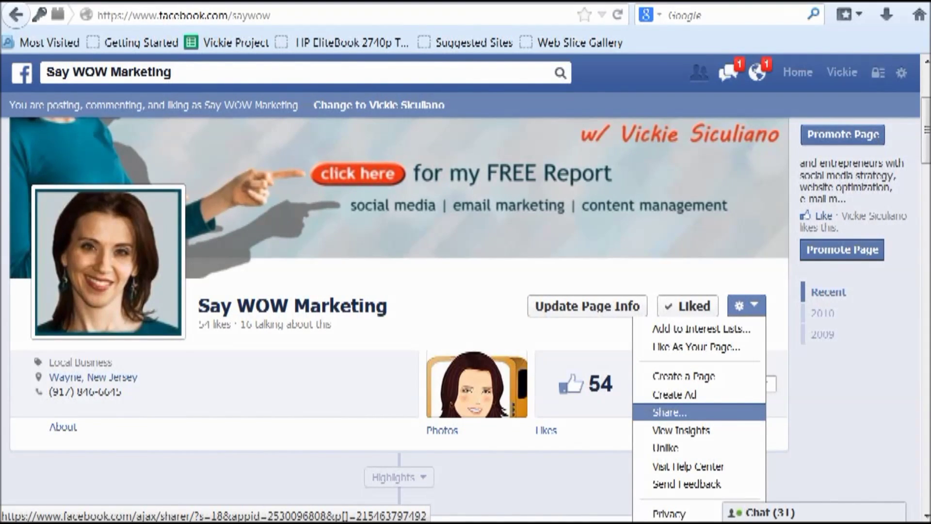
- Choose Share... from the page's gear menu to open the Share This Page dialog
left_click(669, 412)
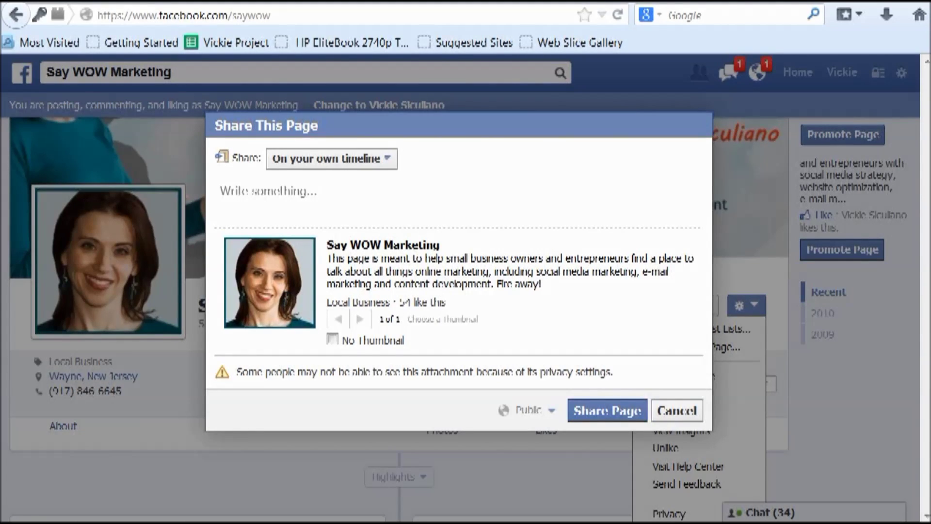
- Write the share message 'Help us get close to 100 fans. Please like our page and join us.'
type("He")
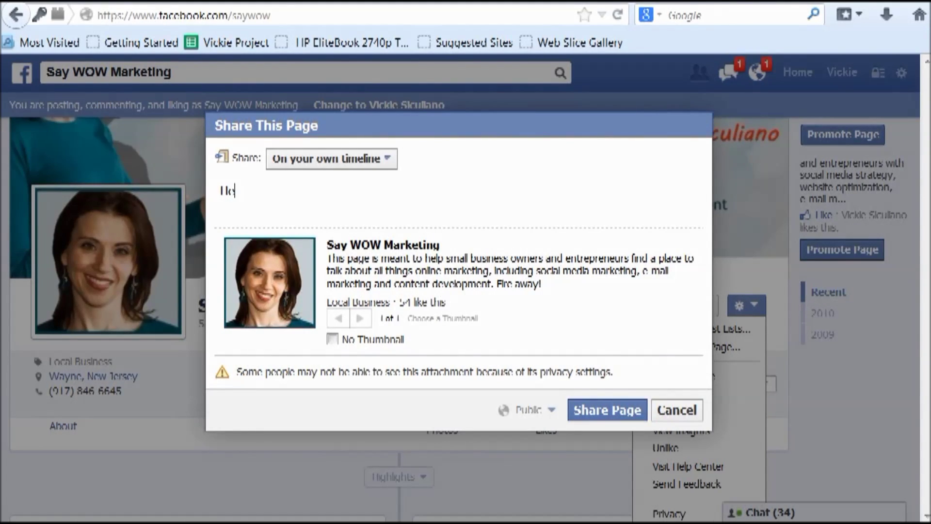
type("lpp u")
key("BackSpace")
key("BackSpace")
key("BackSpace")
type("you")
key("BackSpace")
key("BackSpace")
key("BackSpace")
type("us get close to 10")
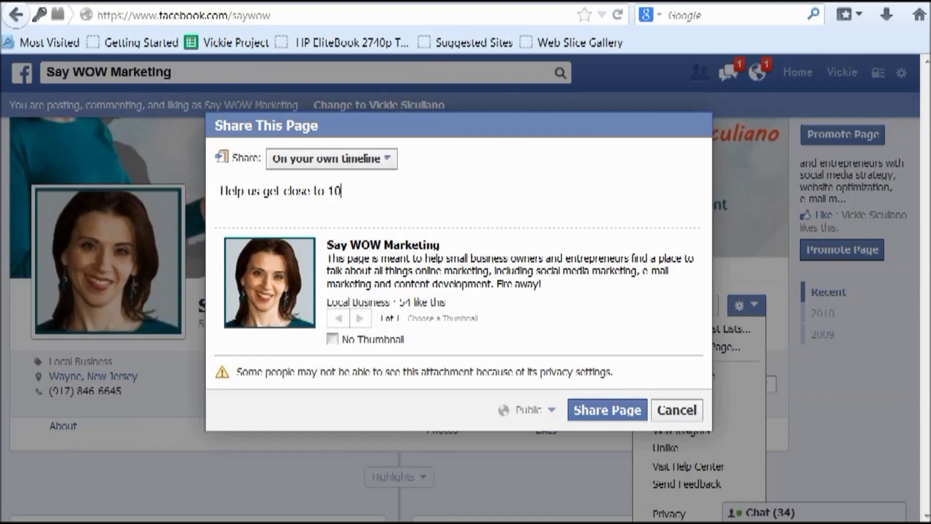
type("0 fans.  Please ")
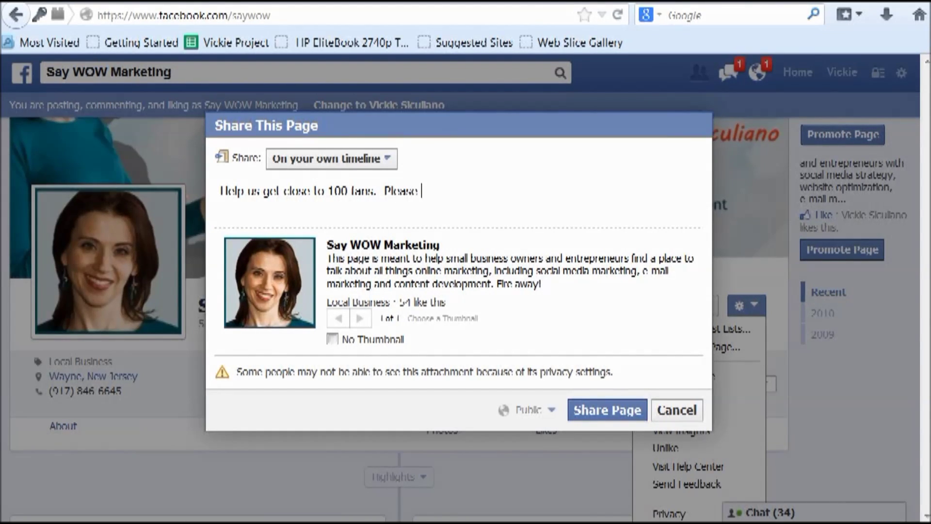
type("like ou")
type("r page and jo")
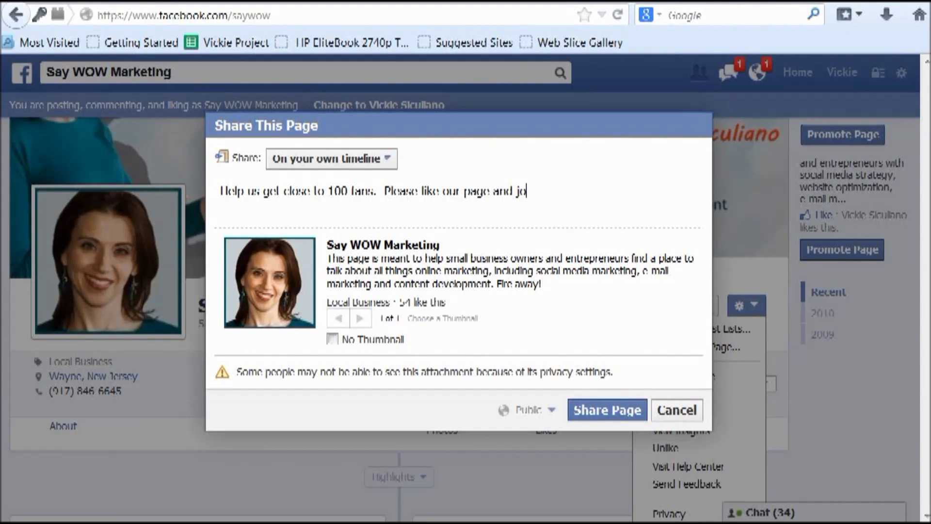
type("in us.")
left_click(331, 159)
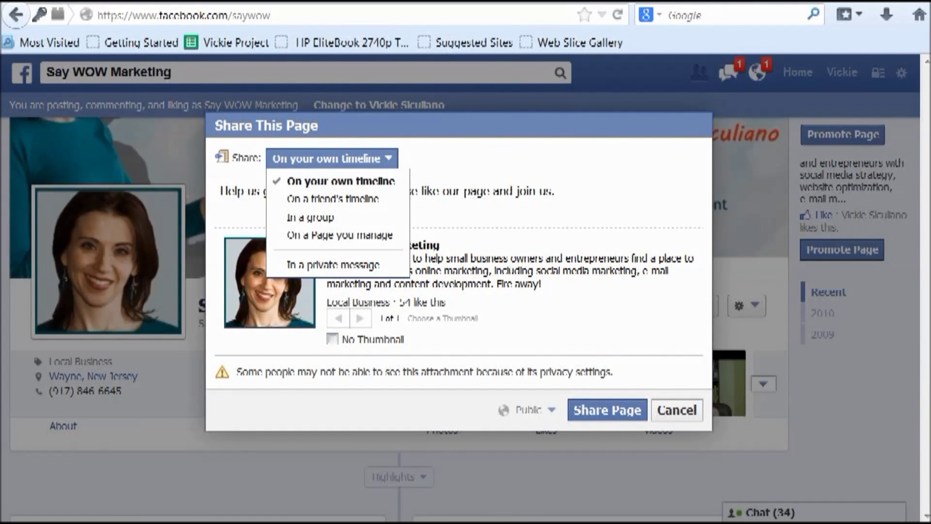
key("Escape")
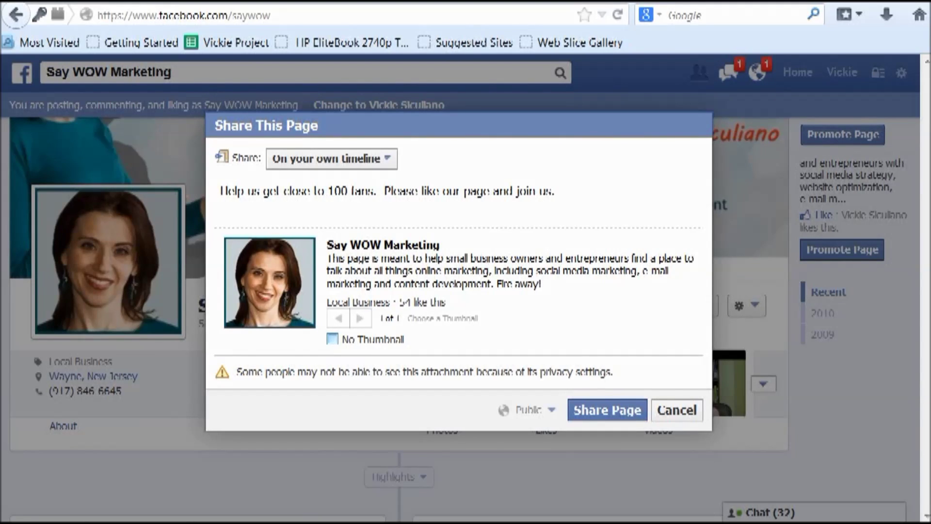
- Keep the page thumbnail by toggling No Thumbnail off again, and open the Public audience menu
left_click(332, 338)
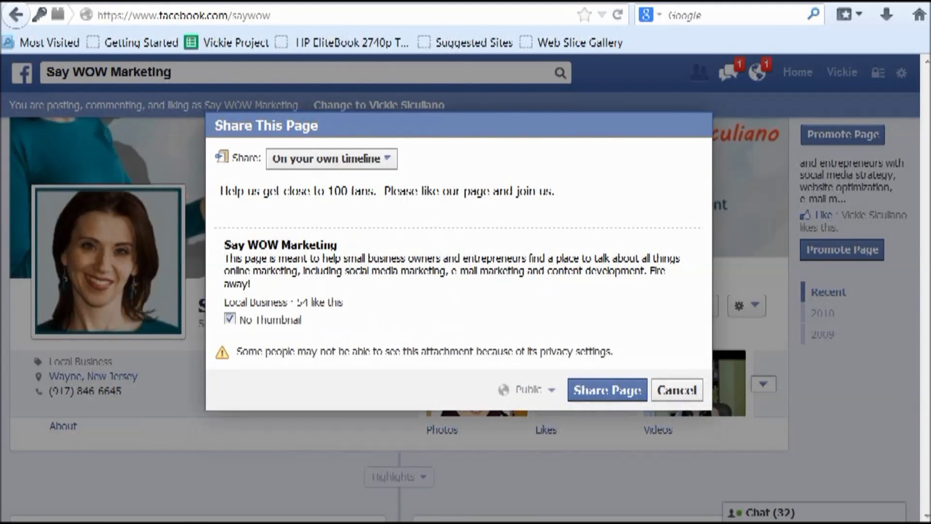
left_click(229, 318)
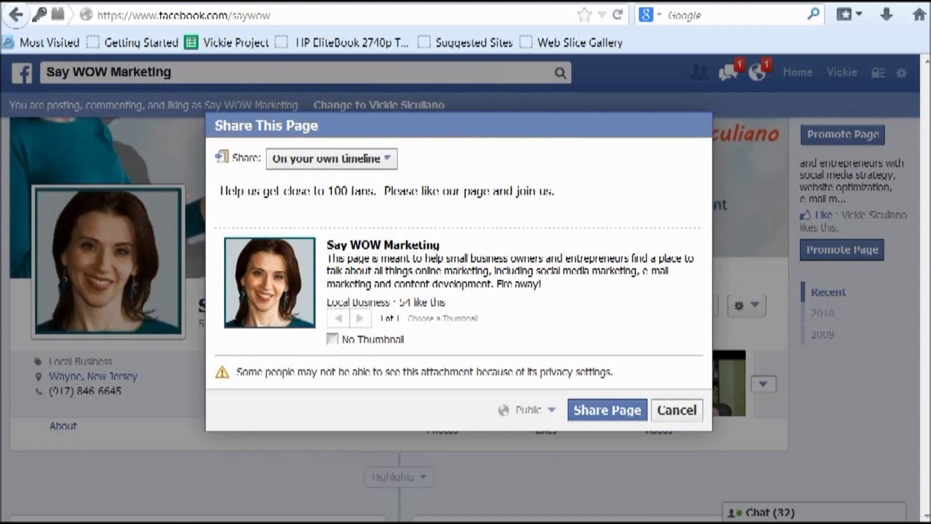
left_click(552, 410)
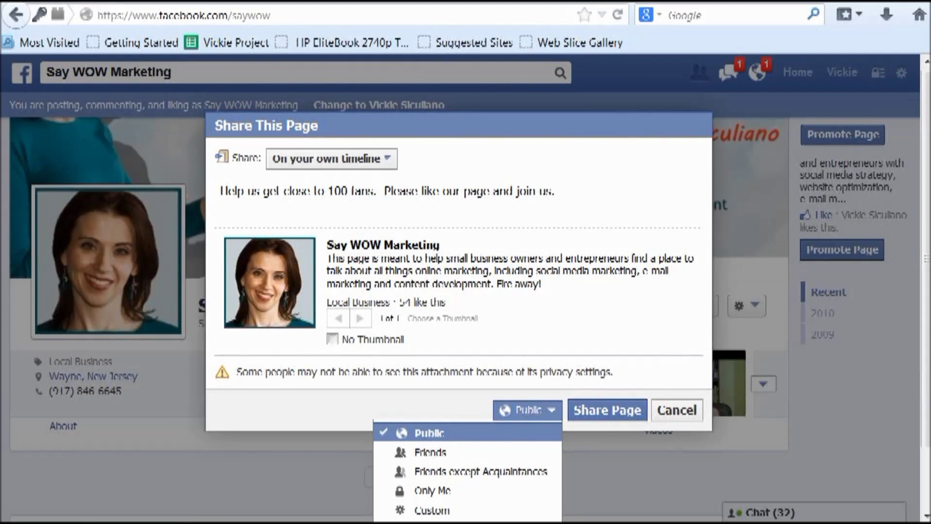
- Post the Say WOW Marketing page share to your timeline with the audience kept at Public
left_click(607, 410)
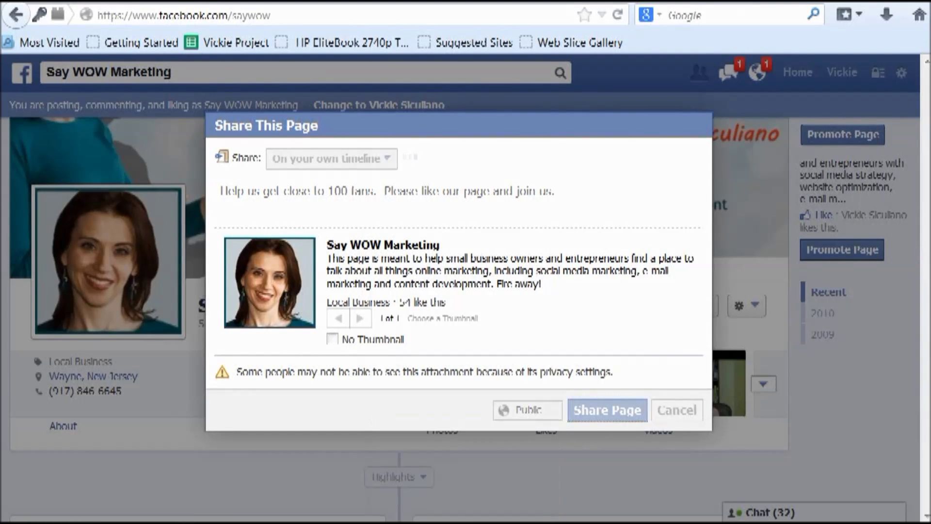